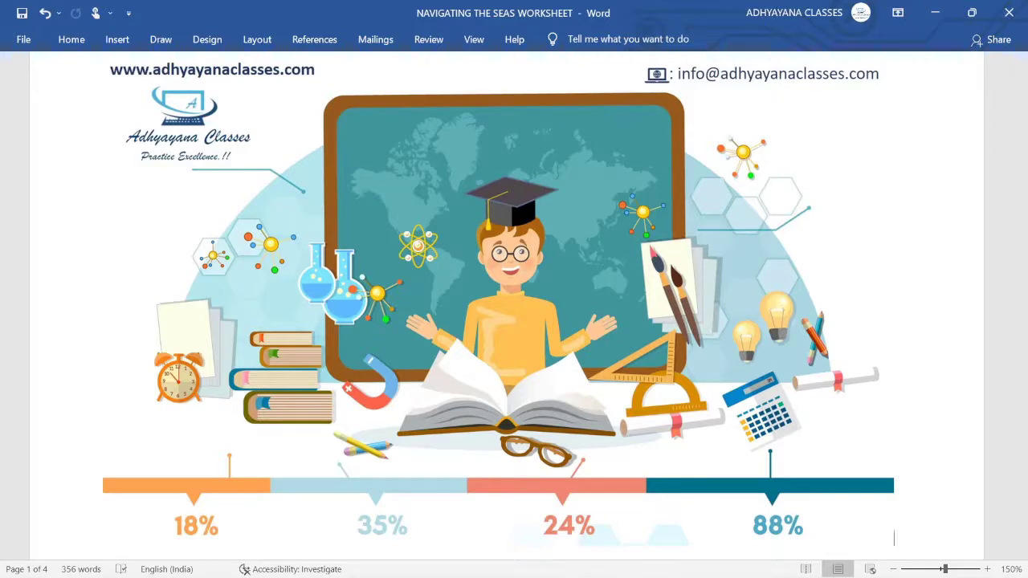
- Switch from the worksheet to the Unit3-assignment-instructions document with Alt+Tab
{"action": "key", "text": "alt+Tab"}
{"action": "key", "text": "Tab"}
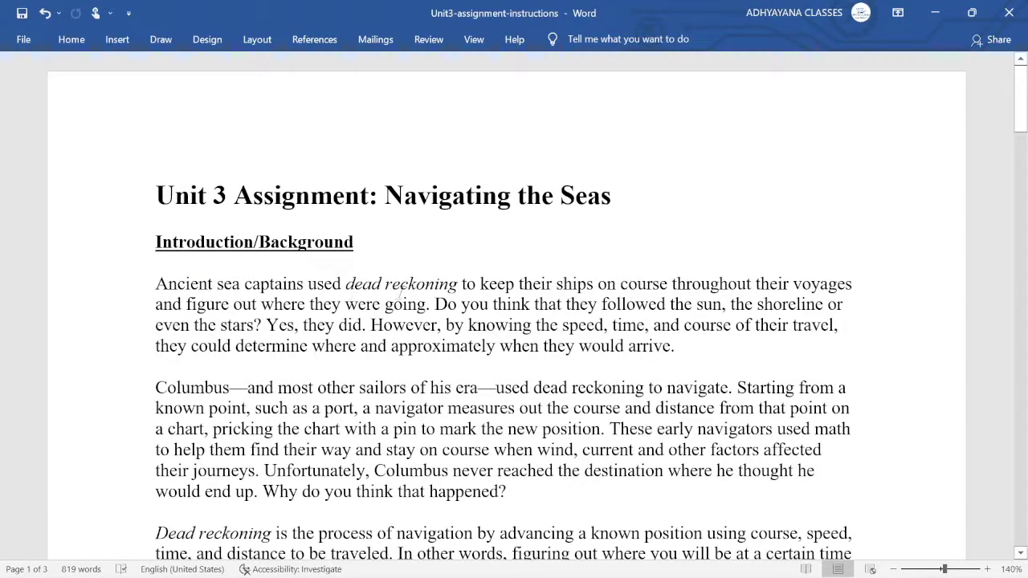
- Scroll down through the assignment instructions to the Part 3–5 requirements
{"action": "scroll", "coordinate": [401, 293], "scroll_direction": "down", "scroll_amount": 3}
{"action": "scroll", "coordinate": [401, 293], "scroll_direction": "down", "scroll_amount": 10}
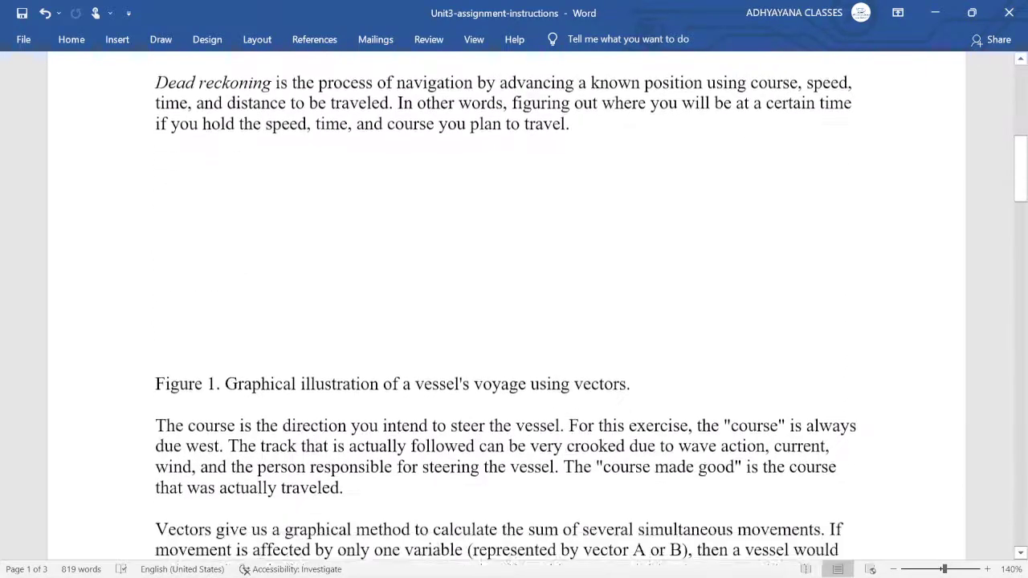
{"action": "scroll", "coordinate": [401, 293], "scroll_direction": "down", "scroll_amount": 5}
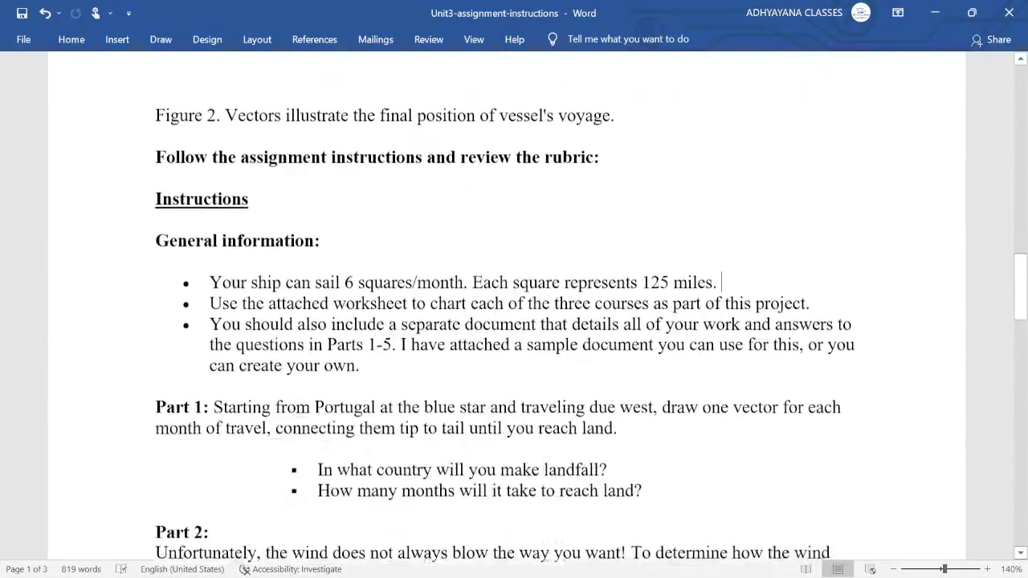
{"action": "scroll", "coordinate": [507, 305], "scroll_direction": "down", "scroll_amount": 1}
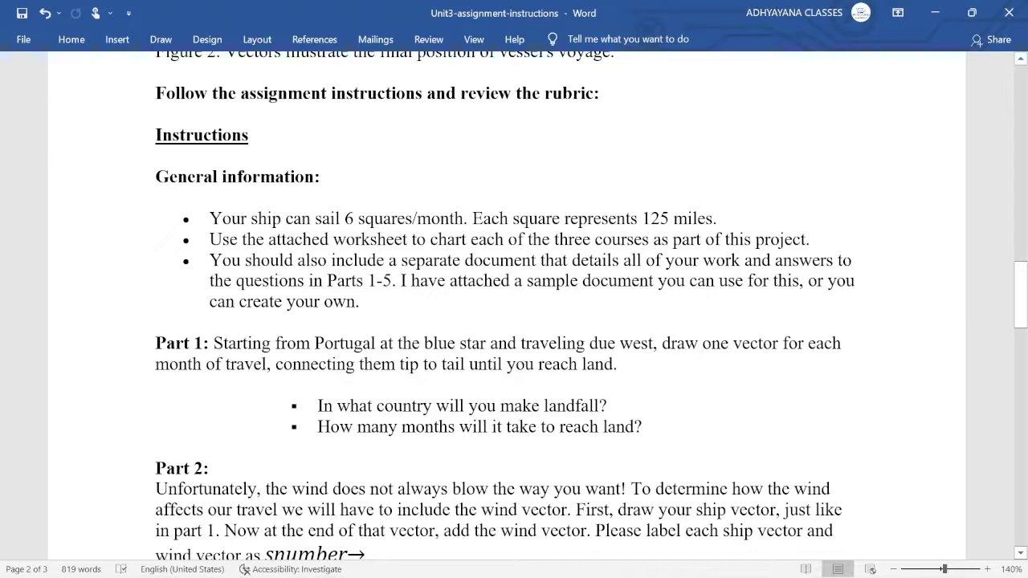
{"action": "scroll", "coordinate": [514, 305], "scroll_direction": "down", "scroll_amount": 5}
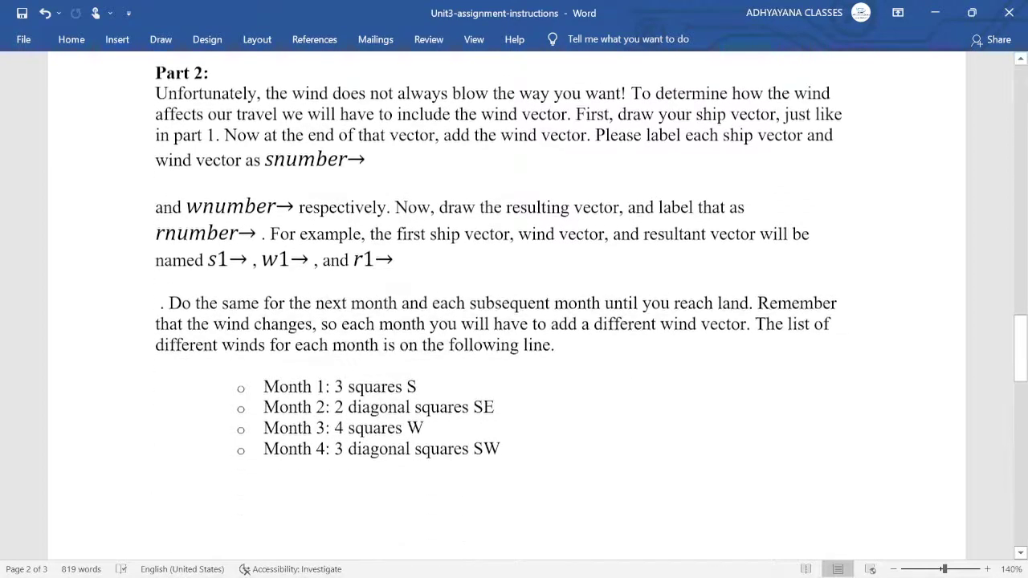
{"action": "scroll", "coordinate": [514, 305], "scroll_direction": "down", "scroll_amount": 3}
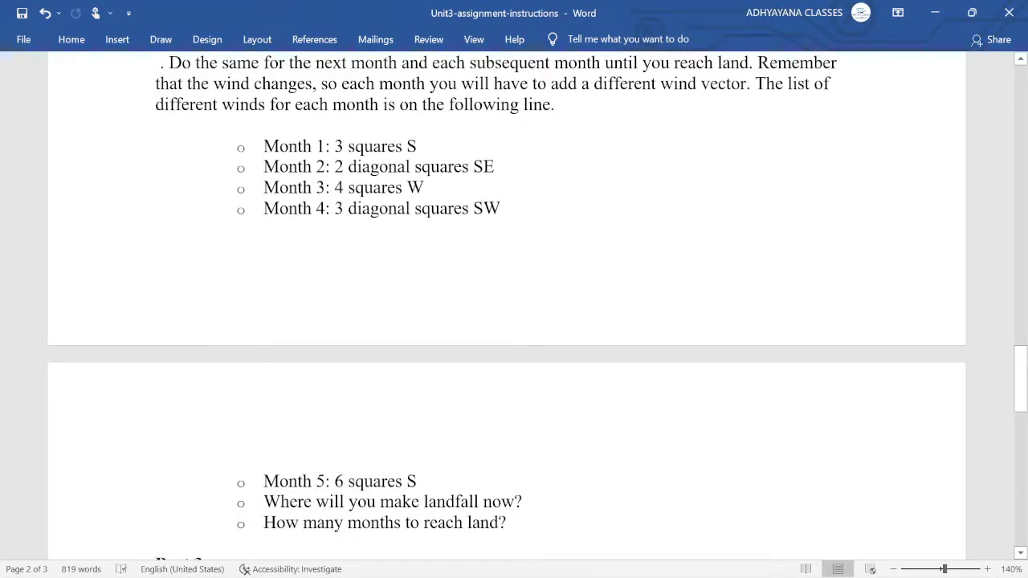
{"action": "scroll", "coordinate": [514, 305], "scroll_direction": "down", "scroll_amount": 1}
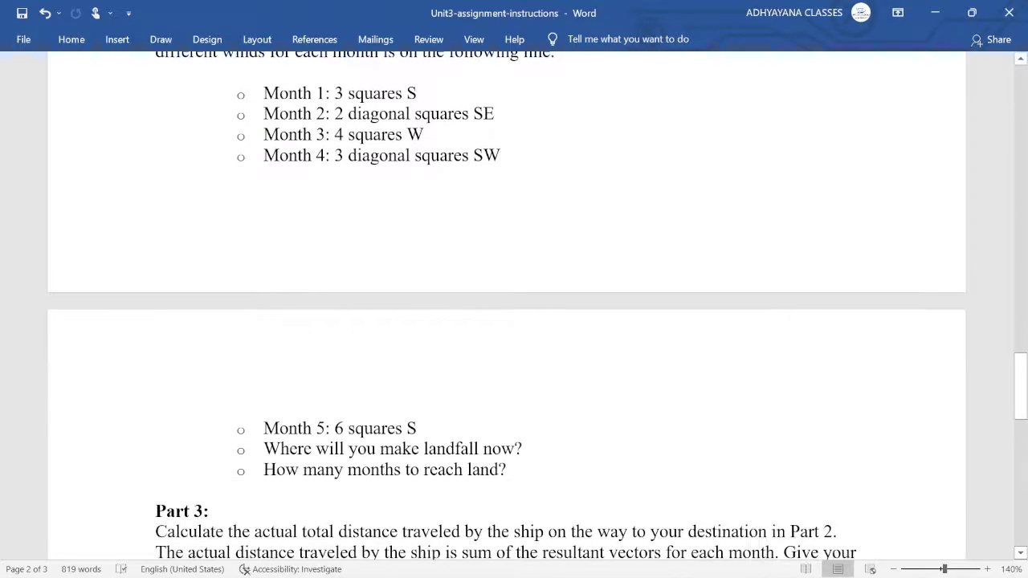
- Scroll back up through the instructions to review the earlier parts
{"action": "scroll", "coordinate": [514, 305], "scroll_direction": "up", "scroll_amount": 1}
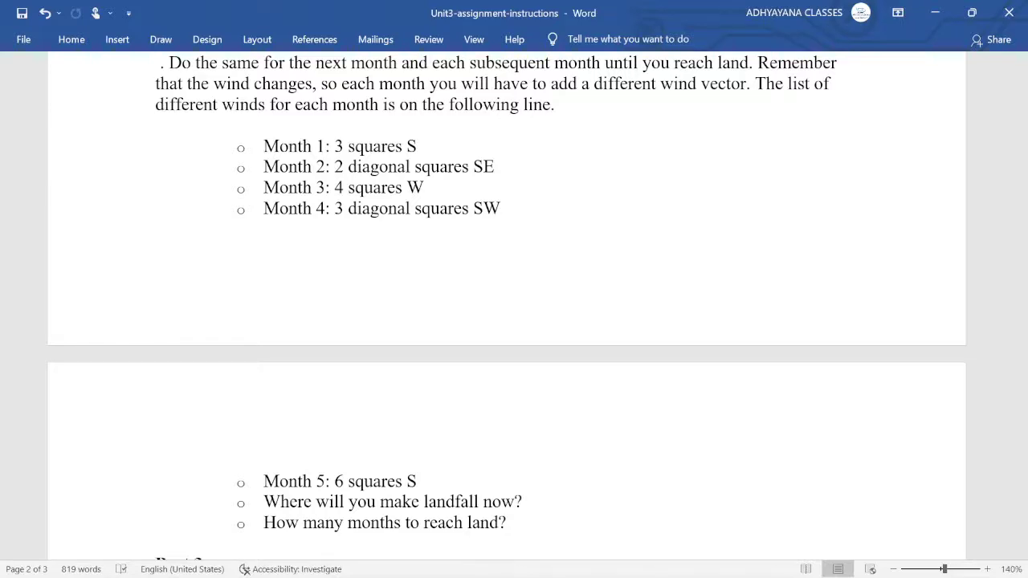
{"action": "scroll", "coordinate": [514, 305], "scroll_direction": "up", "scroll_amount": 12}
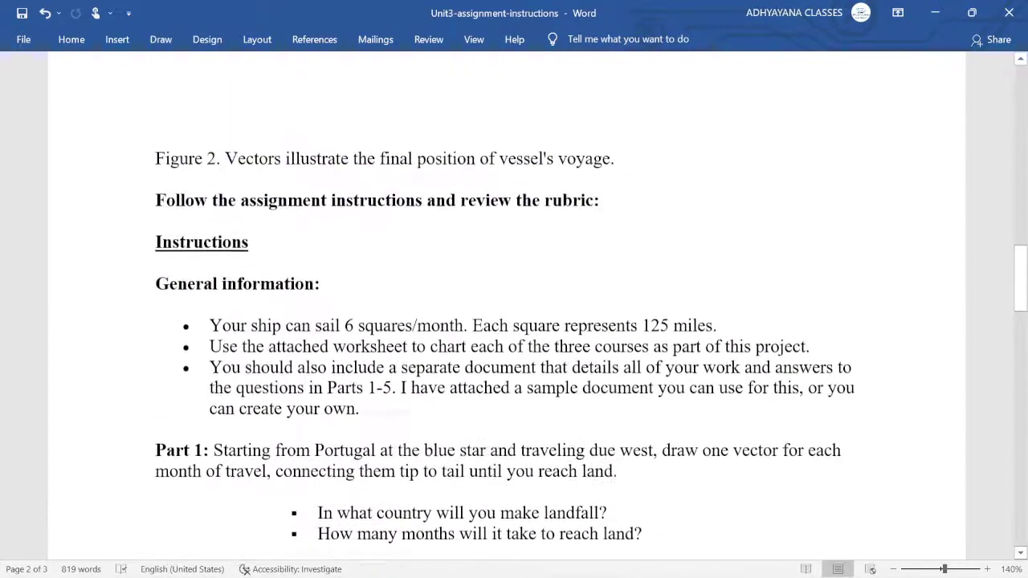
{"action": "scroll", "coordinate": [514, 305], "scroll_direction": "down", "scroll_amount": 15}
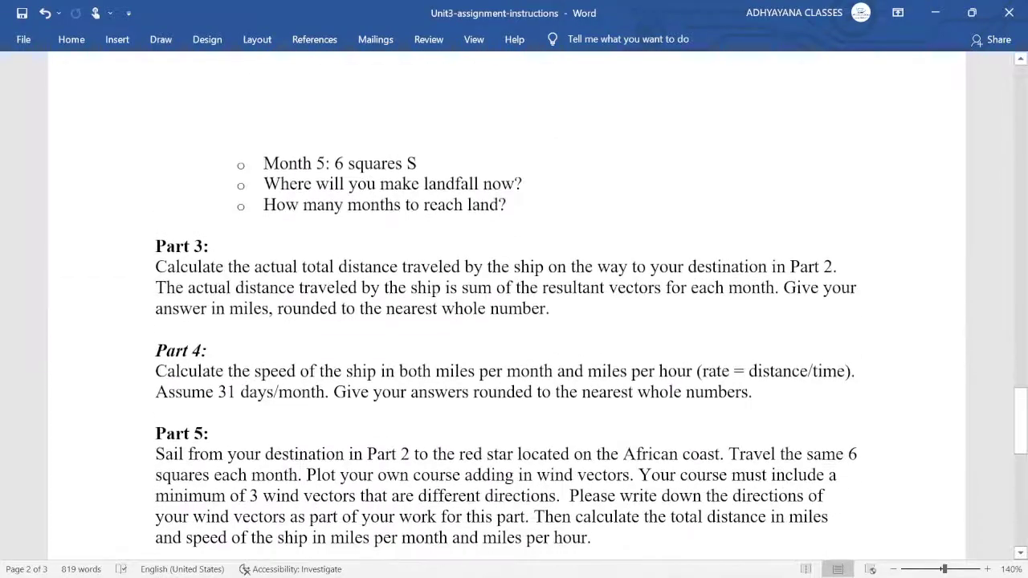
{"action": "scroll", "coordinate": [514, 305], "scroll_direction": "down", "scroll_amount": 3}
{"action": "scroll", "coordinate": [513, 305], "scroll_direction": "up", "scroll_amount": 9}
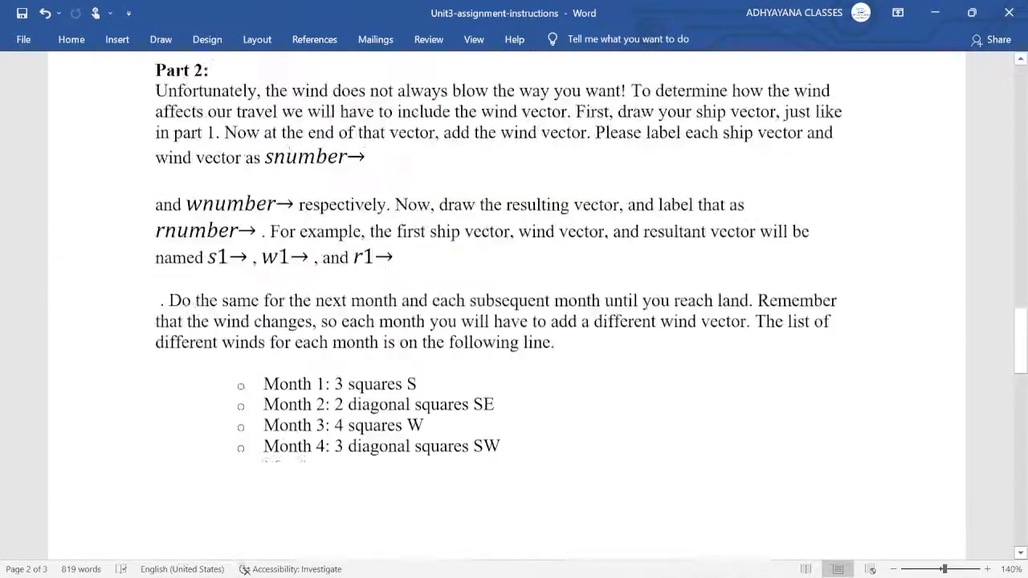
{"action": "scroll", "coordinate": [514, 305], "scroll_direction": "up", "scroll_amount": 5}
- Show the worksheet's Atlantic route map and Part 1–2 answers: USA(MA) 5.5, CUBA 5
{"action": "key", "text": "alt+Tab"}
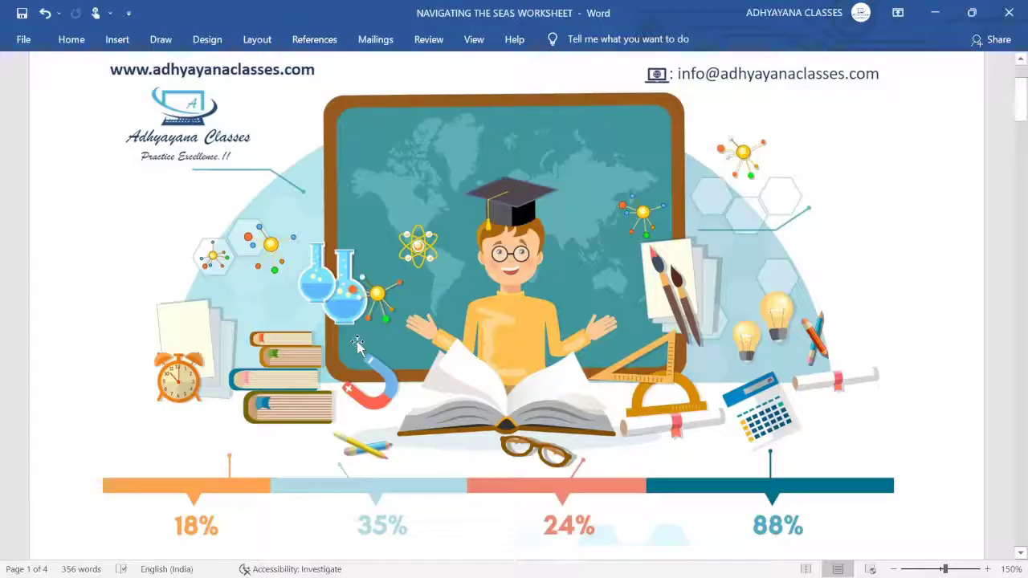
{"action": "scroll", "coordinate": [357, 343], "scroll_direction": "down", "scroll_amount": 15}
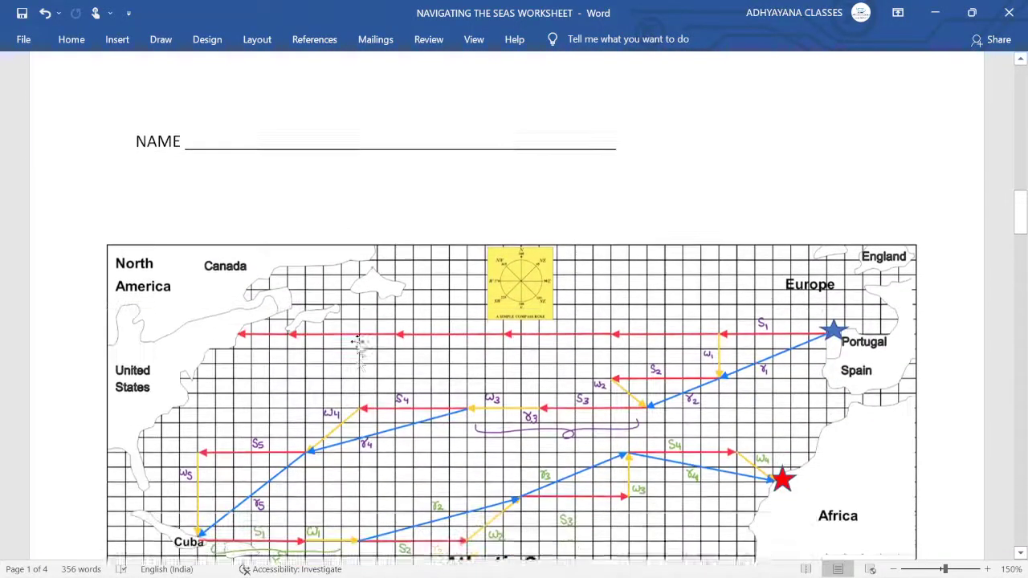
{"action": "scroll", "coordinate": [357, 344], "scroll_direction": "down", "scroll_amount": 3}
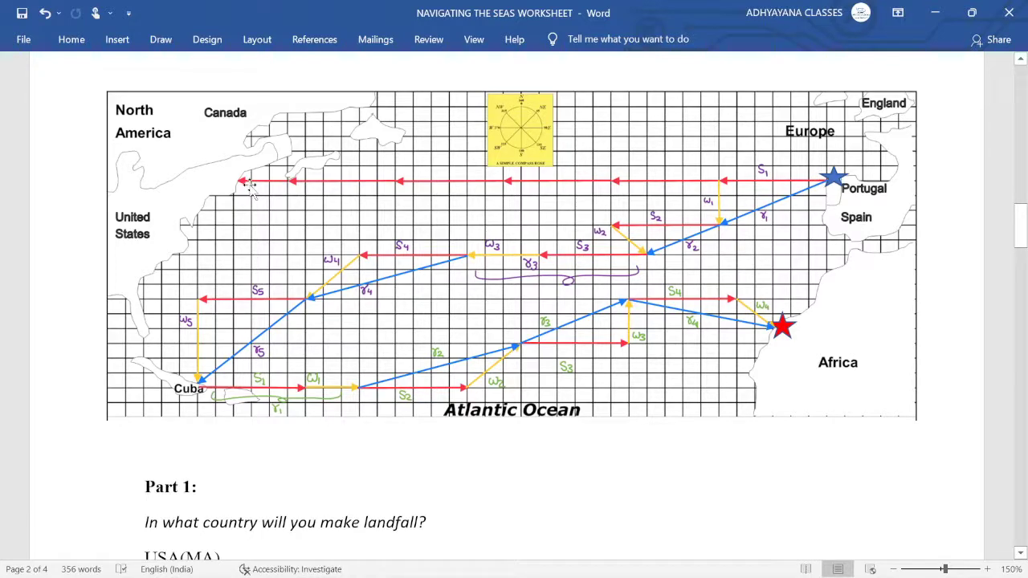
{"action": "scroll", "coordinate": [293, 351], "scroll_direction": "down", "scroll_amount": 2}
{"action": "scroll", "coordinate": [241, 257], "scroll_direction": "down", "scroll_amount": 4}
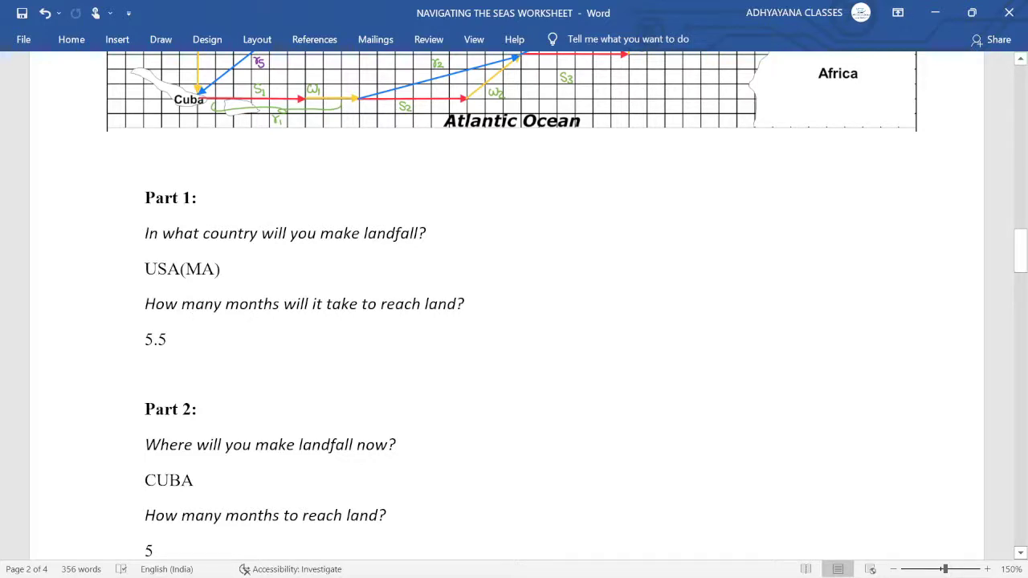
{"action": "scroll", "coordinate": [291, 389], "scroll_direction": "up", "scroll_amount": 5}
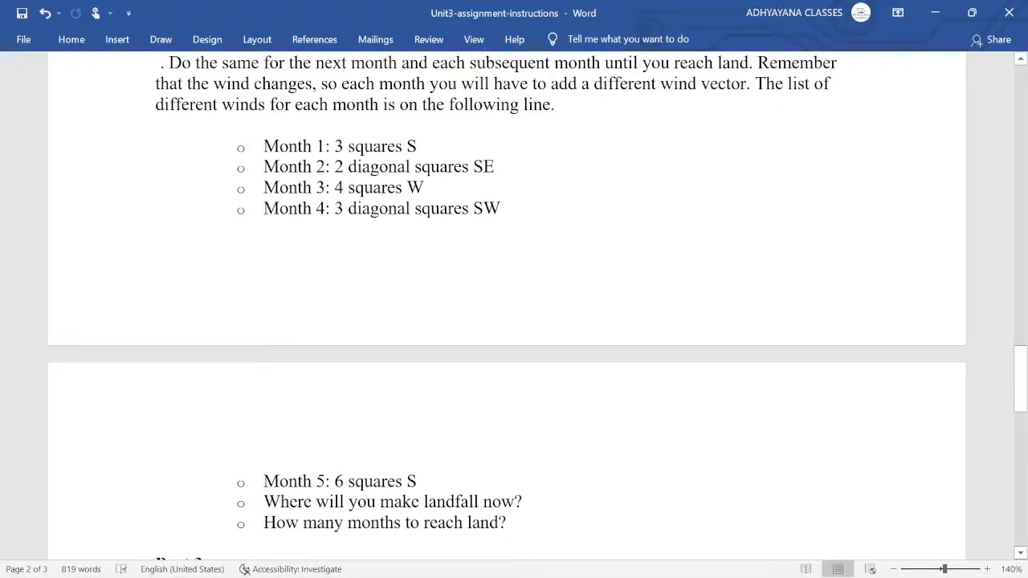
{"action": "key", "text": "alt+Tab"}
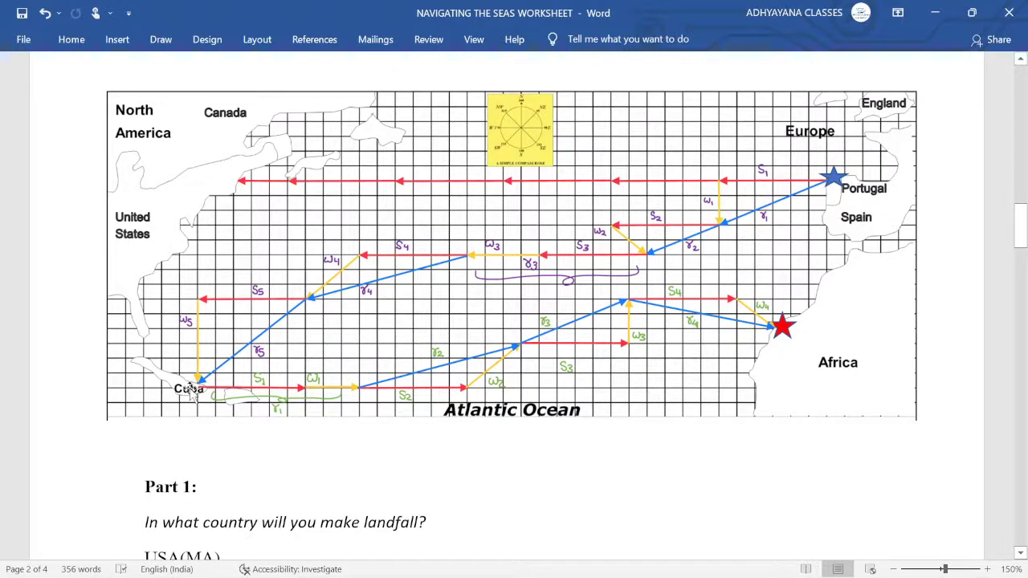
- Check the Part 3 route 2 calculations, then return to the route map
{"action": "scroll", "coordinate": [191, 392], "scroll_direction": "down", "scroll_amount": 8}
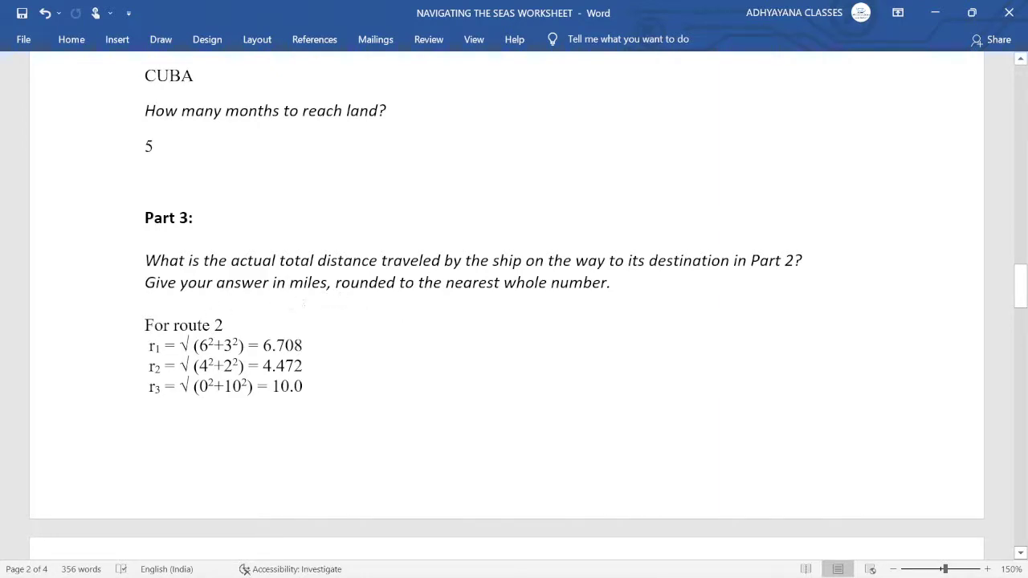
{"action": "scroll", "coordinate": [337, 351], "scroll_direction": "up", "scroll_amount": 10}
{"action": "scroll", "coordinate": [337, 351], "scroll_direction": "up", "scroll_amount": 2}
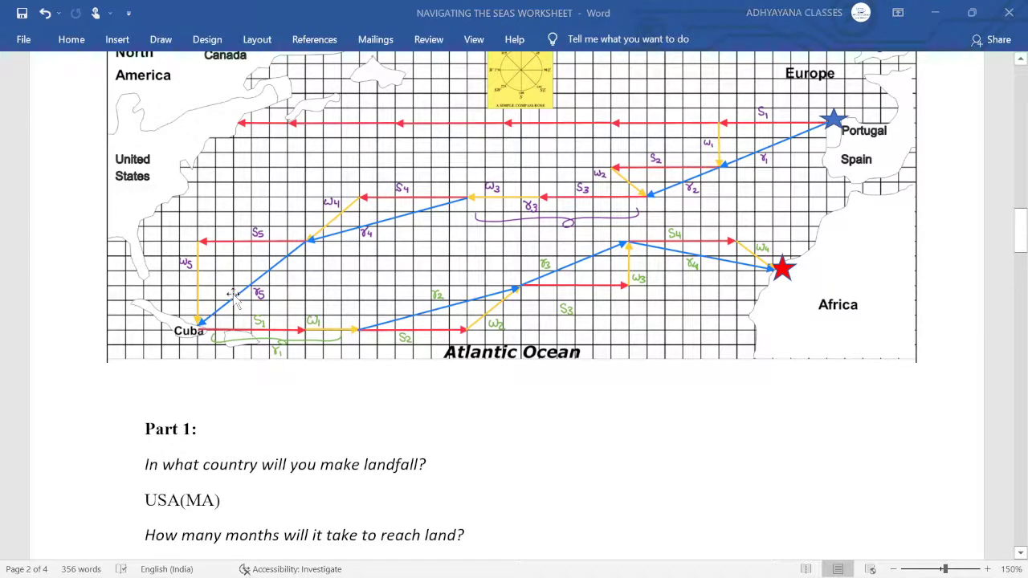
- Show the instructions' General information: 6 squares/month, 125 miles per square
{"action": "key", "text": "alt+Tab"}
{"action": "scroll", "coordinate": [514, 306], "scroll_direction": "up", "scroll_amount": 5}
{"action": "scroll", "coordinate": [514, 306], "scroll_direction": "up", "scroll_amount": 5}
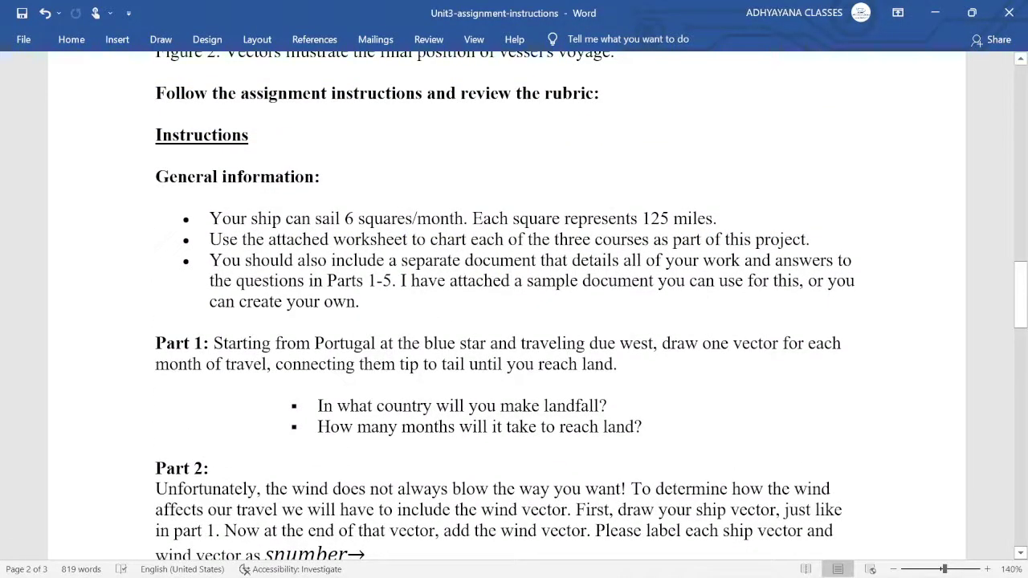
- Bring back the worksheet at page 2's Atlantic route map with the Part 1 answer USA(MA)
{"action": "key", "text": "alt+Tab"}
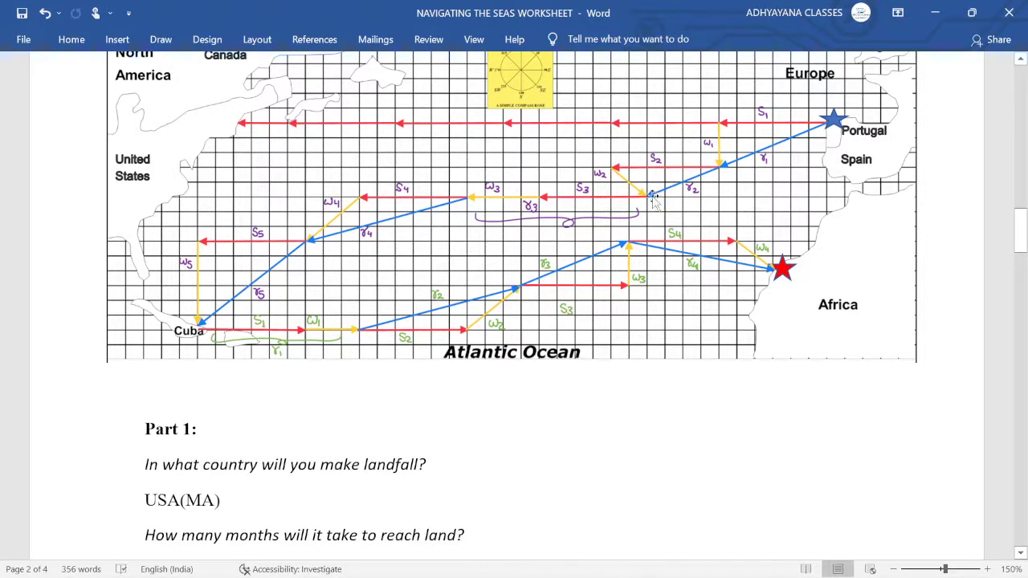
- Compare the route map with Part 3, ending at r₄ = 9.487, r₅ = 8.485, total 4894 miles
{"action": "scroll", "coordinate": [655, 200], "scroll_direction": "down", "scroll_amount": 10}
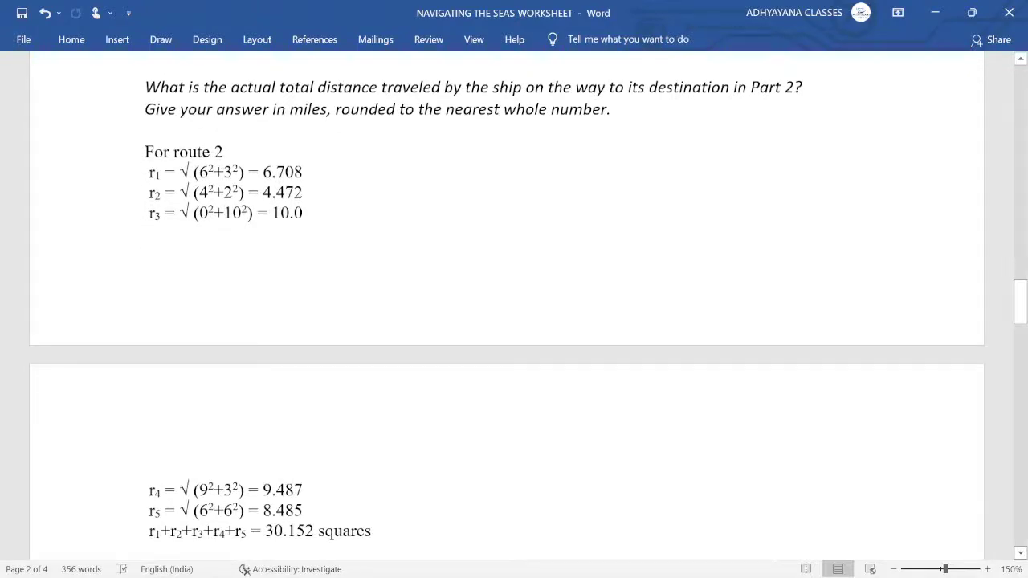
{"action": "scroll", "coordinate": [600, 204], "scroll_direction": "up", "scroll_amount": 10}
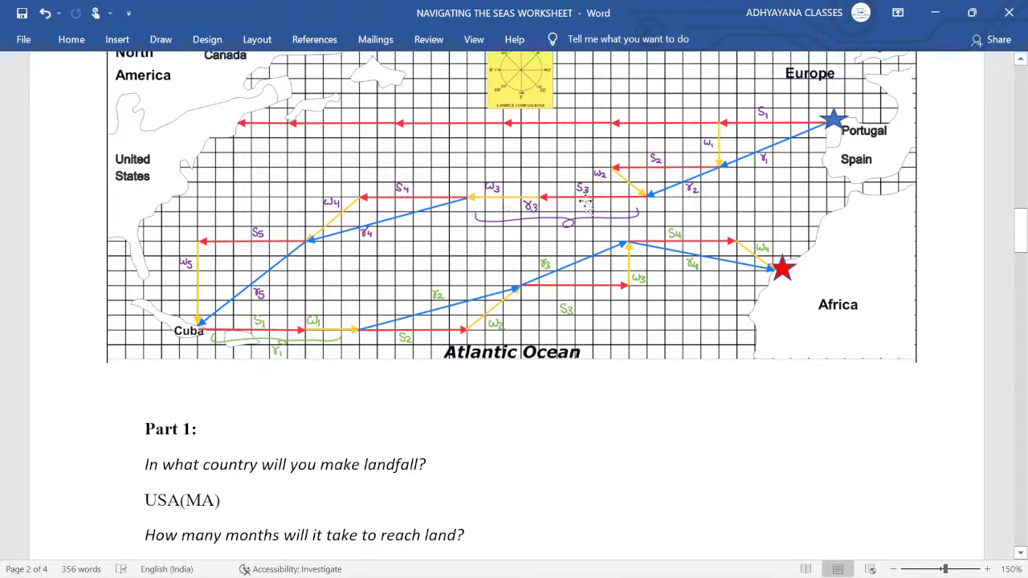
{"action": "scroll", "coordinate": [495, 253], "scroll_direction": "down", "scroll_amount": 3}
{"action": "scroll", "coordinate": [299, 415], "scroll_direction": "down", "scroll_amount": 5}
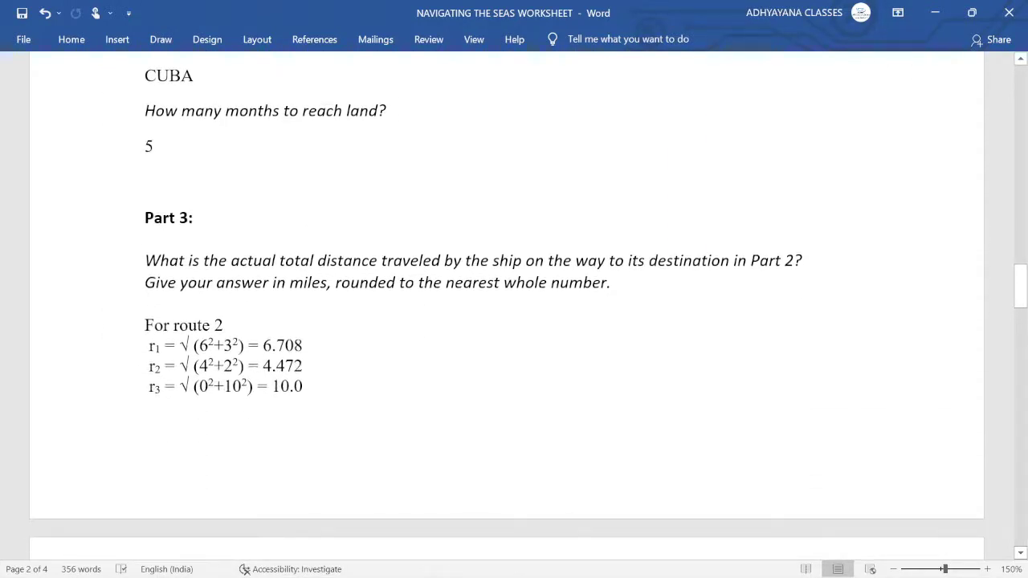
{"action": "scroll", "coordinate": [367, 372], "scroll_direction": "up", "scroll_amount": 7}
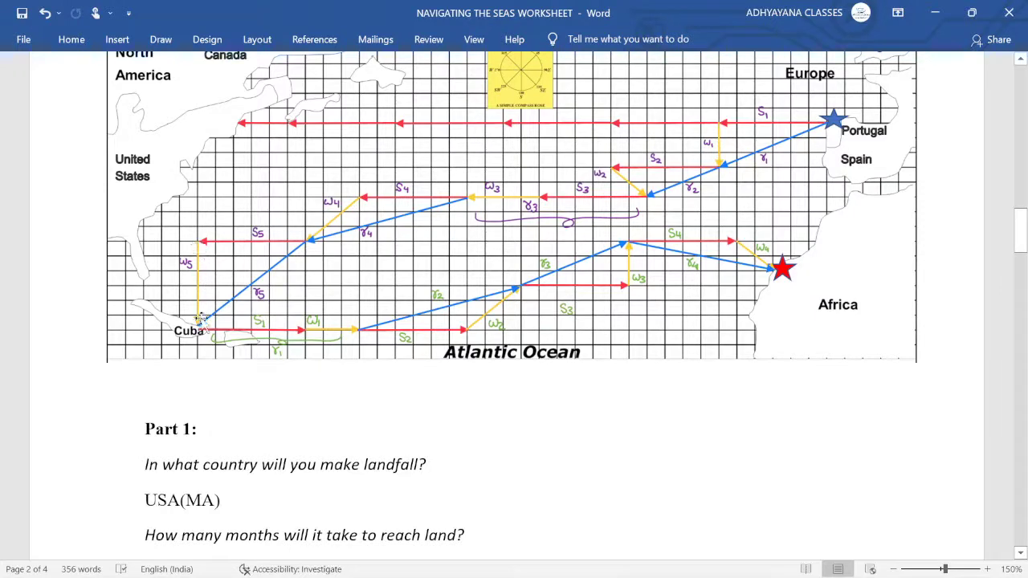
{"action": "scroll", "coordinate": [213, 310], "scroll_direction": "down", "scroll_amount": 10}
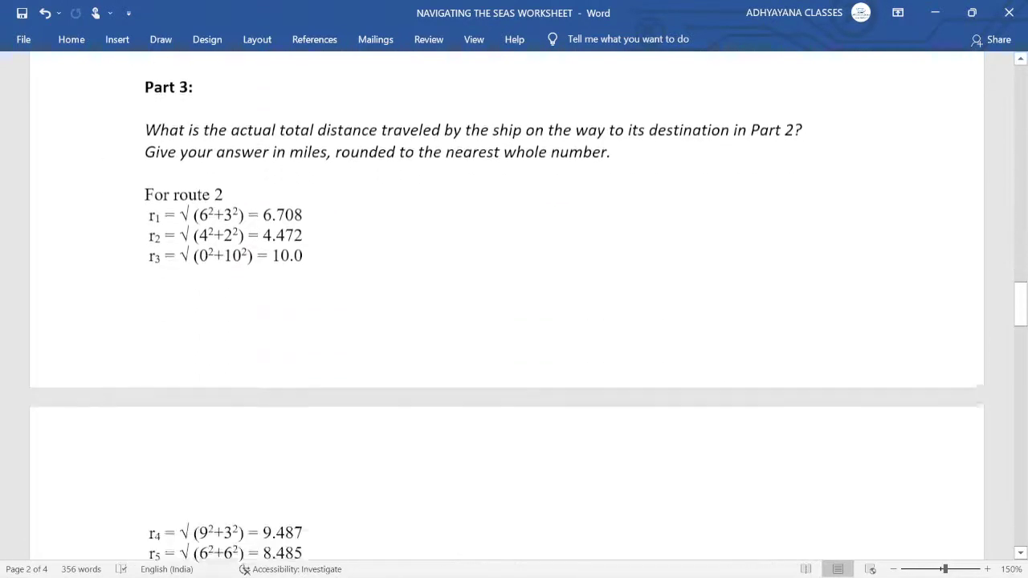
{"action": "scroll", "coordinate": [506, 305], "scroll_direction": "down", "scroll_amount": 3}
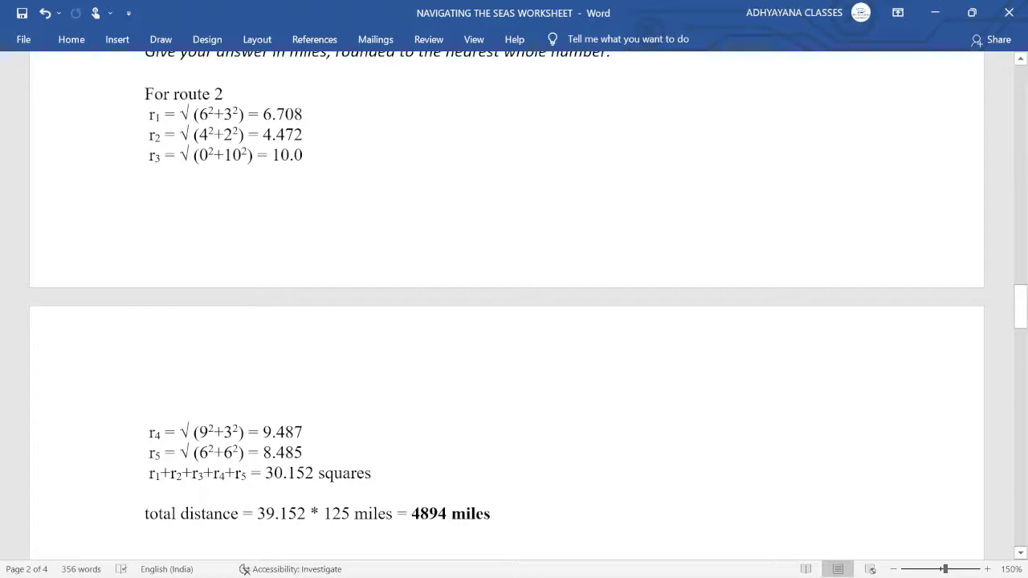
- Show the Part 3, Part 4 and Part 5 requirements in the Unit3-assignment-instructions document
{"action": "scroll", "coordinate": [514, 321], "scroll_direction": "down", "scroll_amount": 5}
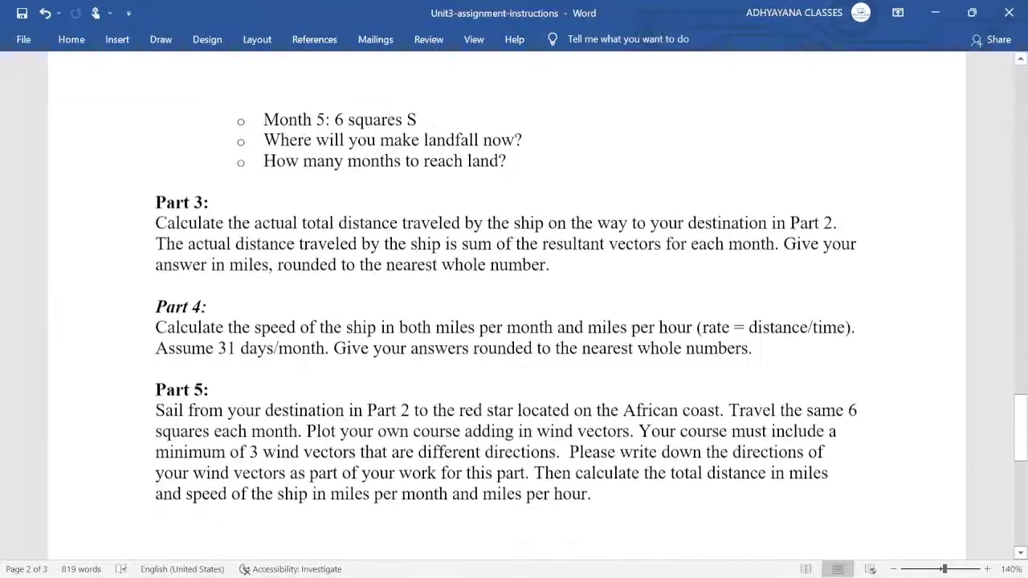
- Show the worksheet's annotated Atlantic route map above the Part 1 answer USA(MA)
{"action": "scroll", "coordinate": [506, 305], "scroll_direction": "up", "scroll_amount": 10}
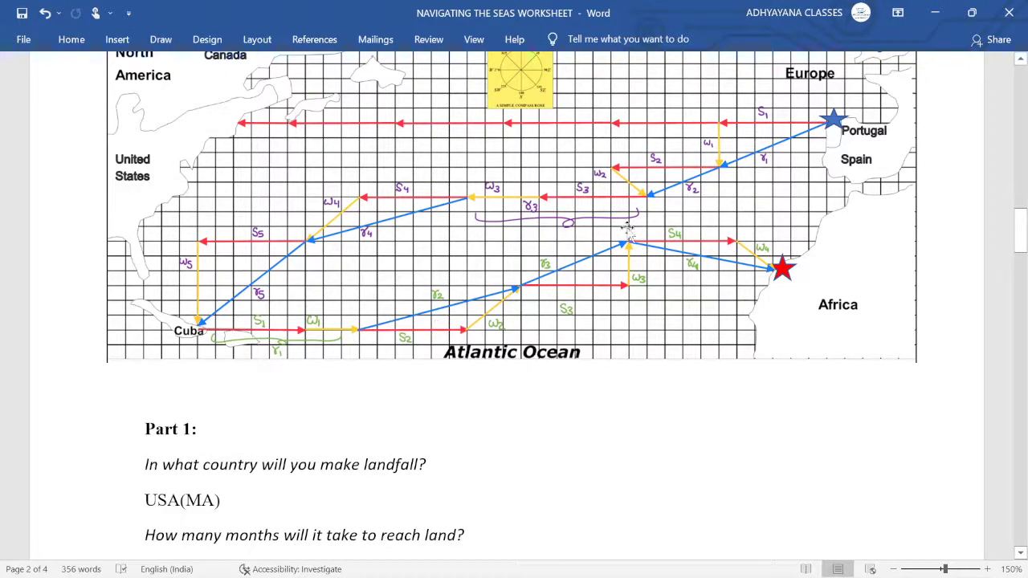
- Scroll through Part 5 to route 3's 4180 miles, 1045 miles/month and 1 miles/hour
{"action": "scroll", "coordinate": [465, 309], "scroll_direction": "down", "scroll_amount": 10}
{"action": "scroll", "coordinate": [506, 309], "scroll_direction": "down", "scroll_amount": 15}
{"action": "scroll", "coordinate": [420, 386], "scroll_direction": "down", "scroll_amount": 5}
{"action": "scroll", "coordinate": [354, 377], "scroll_direction": "up", "scroll_amount": 3}
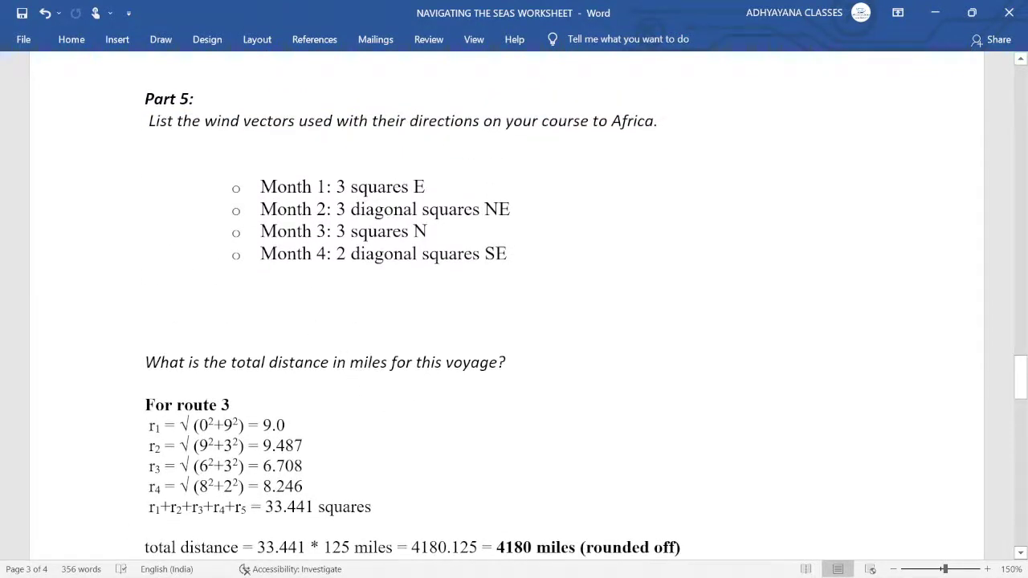
{"action": "scroll", "coordinate": [323, 353], "scroll_direction": "down", "scroll_amount": 1}
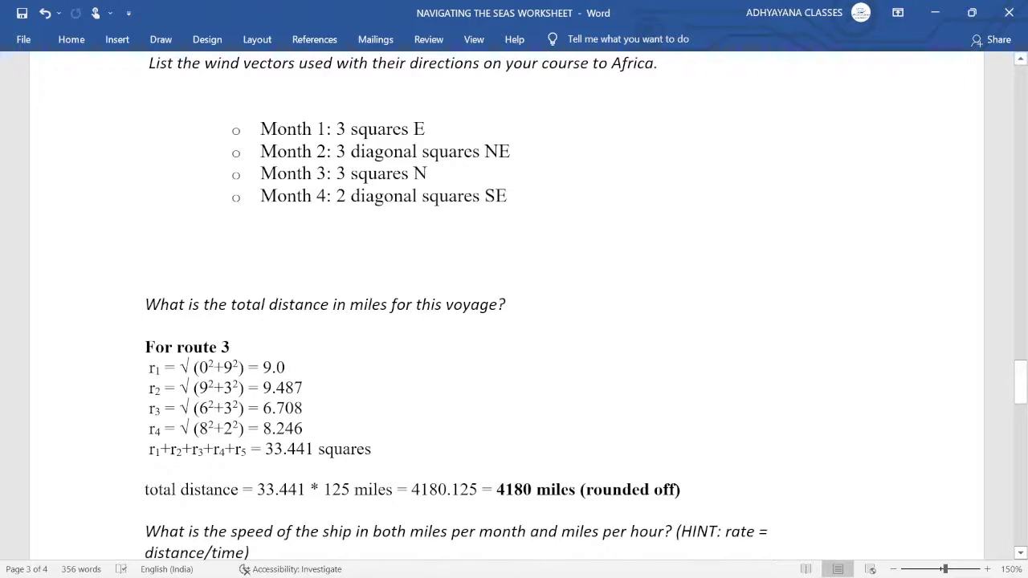
{"action": "scroll", "coordinate": [476, 510], "scroll_direction": "down", "scroll_amount": 3}
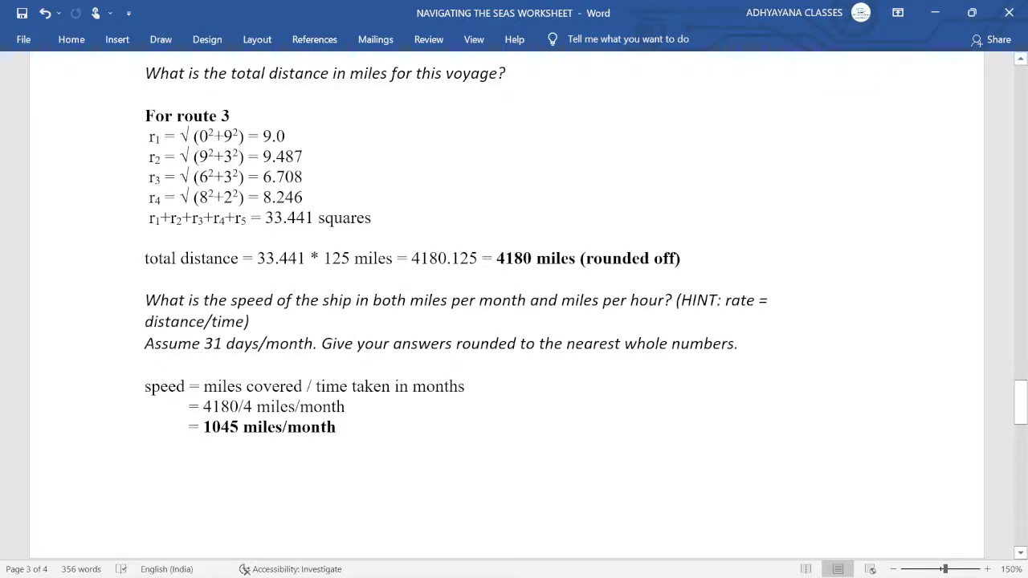
{"action": "scroll", "coordinate": [514, 321], "scroll_direction": "down", "scroll_amount": 5}
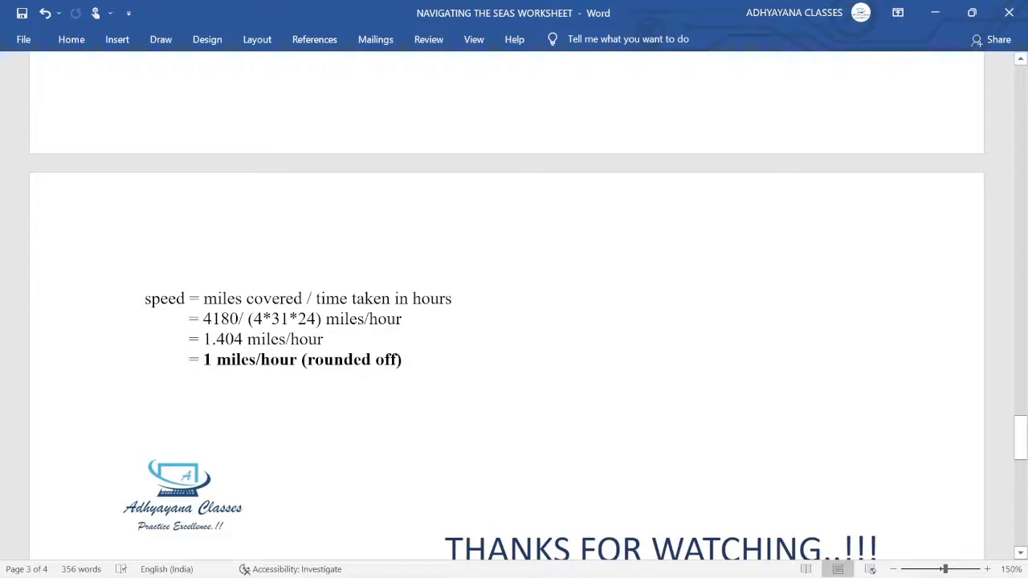
{"action": "scroll", "coordinate": [514, 305], "scroll_direction": "up", "scroll_amount": 15}
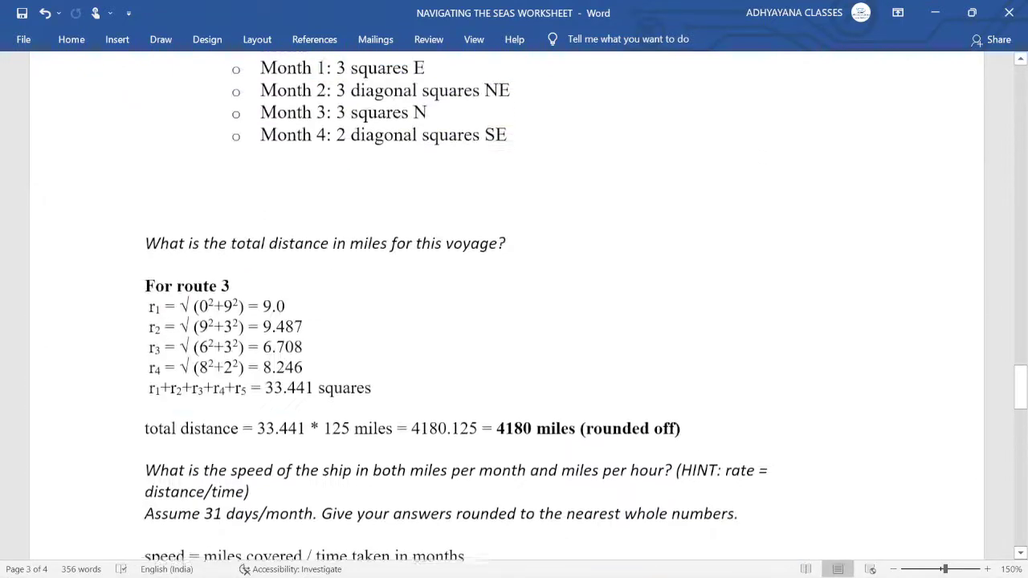
{"action": "scroll", "coordinate": [294, 341], "scroll_direction": "up", "scroll_amount": 15}
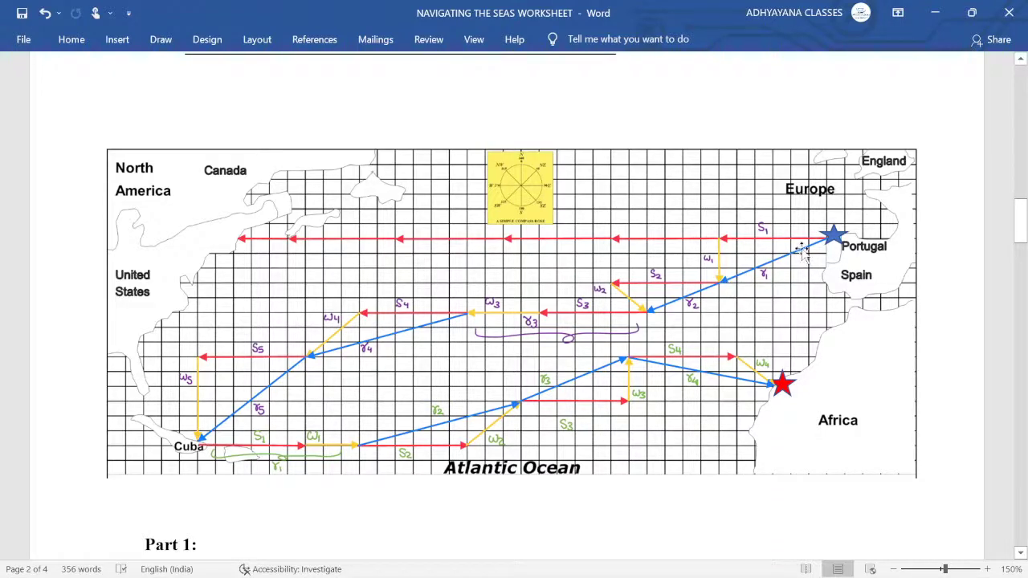
{"action": "scroll", "coordinate": [590, 361], "scroll_direction": "down", "scroll_amount": 20}
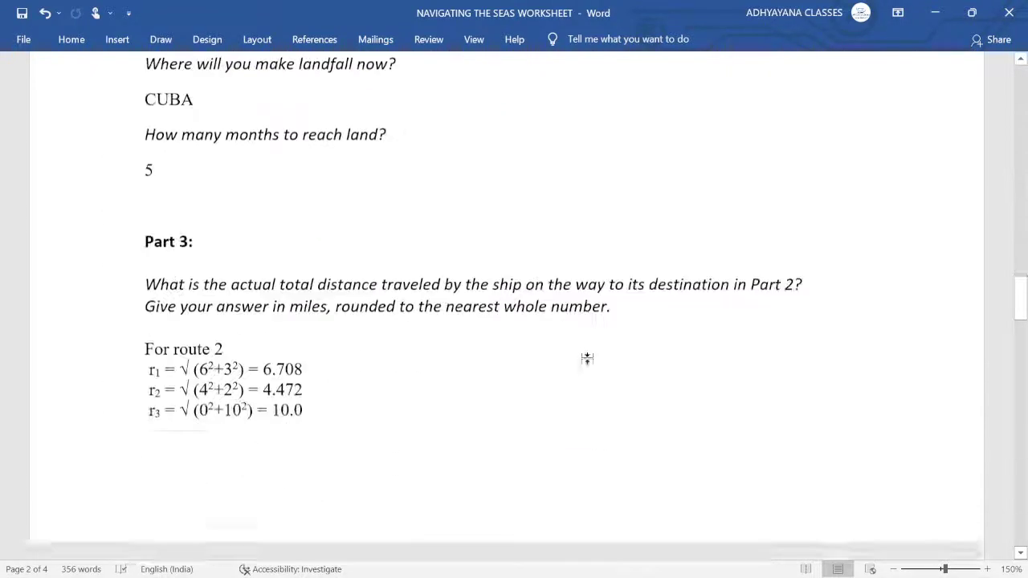
{"action": "scroll", "coordinate": [587, 361], "scroll_direction": "down", "scroll_amount": 20}
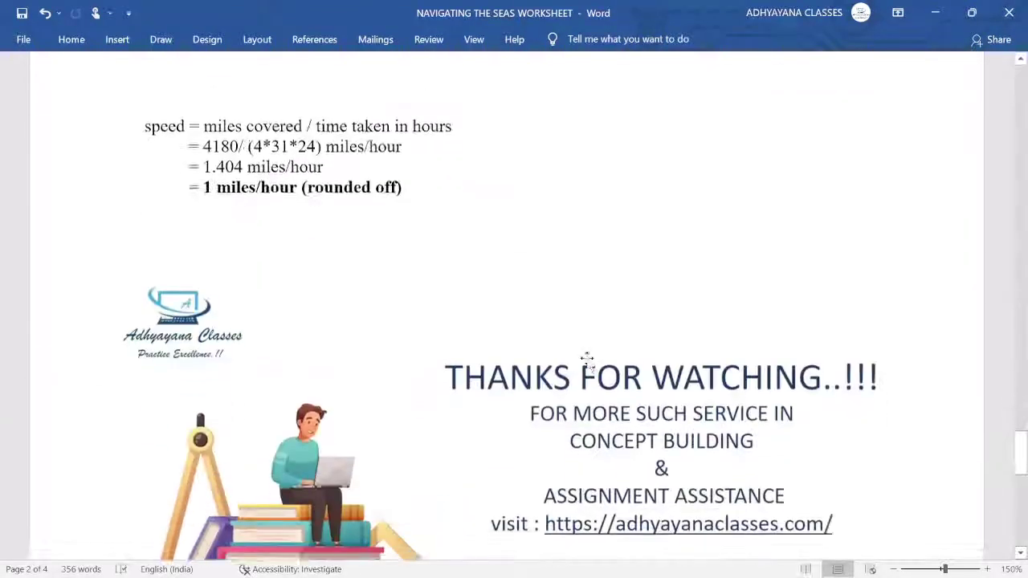
{"action": "scroll", "coordinate": [587, 361], "scroll_direction": "up", "scroll_amount": 1}
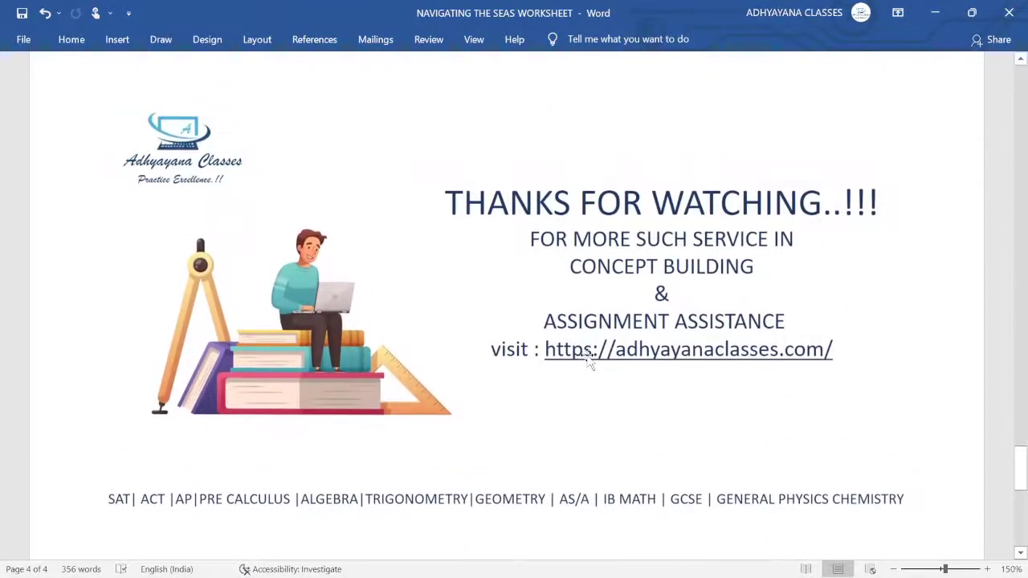